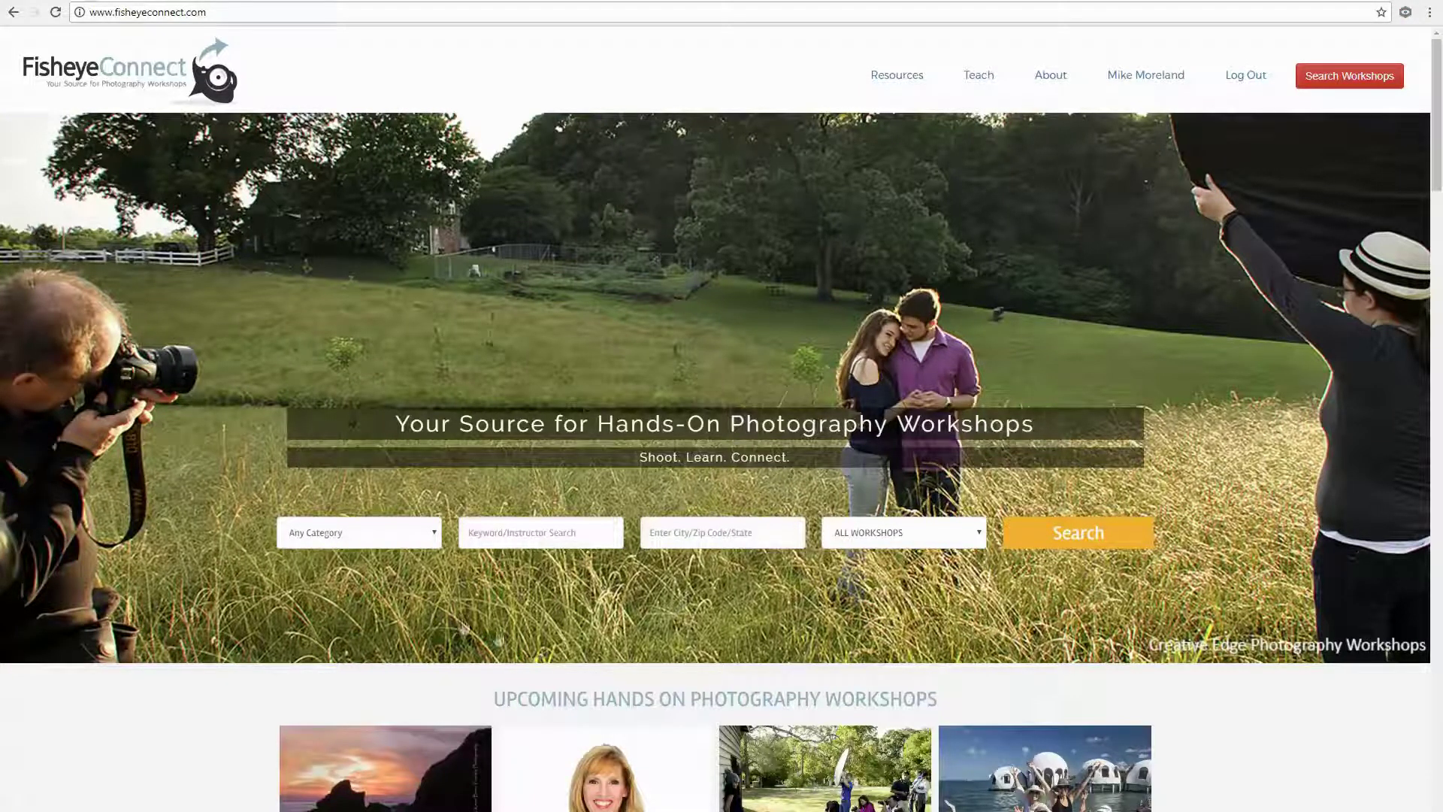
Expand the 'Any Category' dropdown on the home page.
click(430, 537)
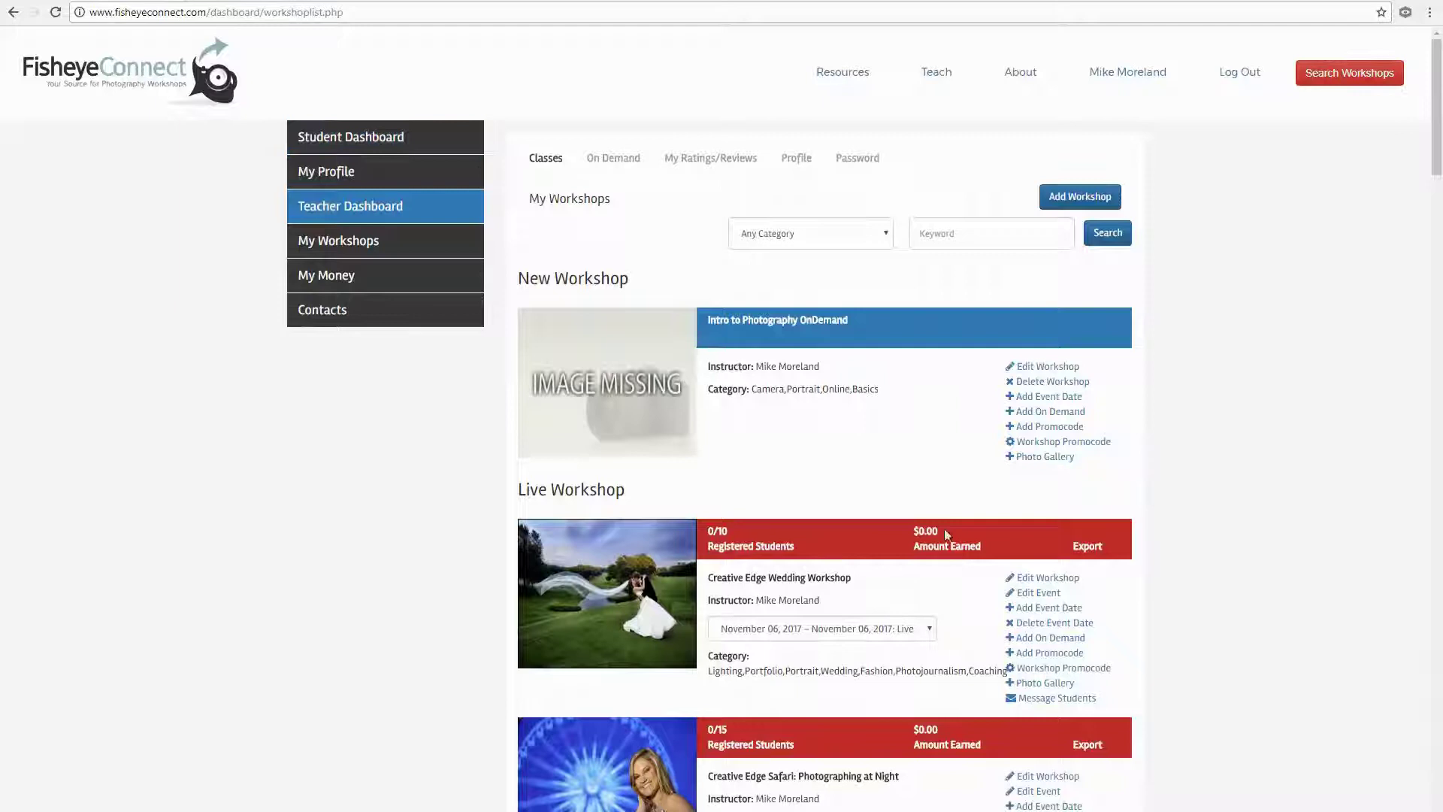
Choose 'Edit Workshop' for Creative Edge Wedding Workshop in the teacher's list.
click(1048, 578)
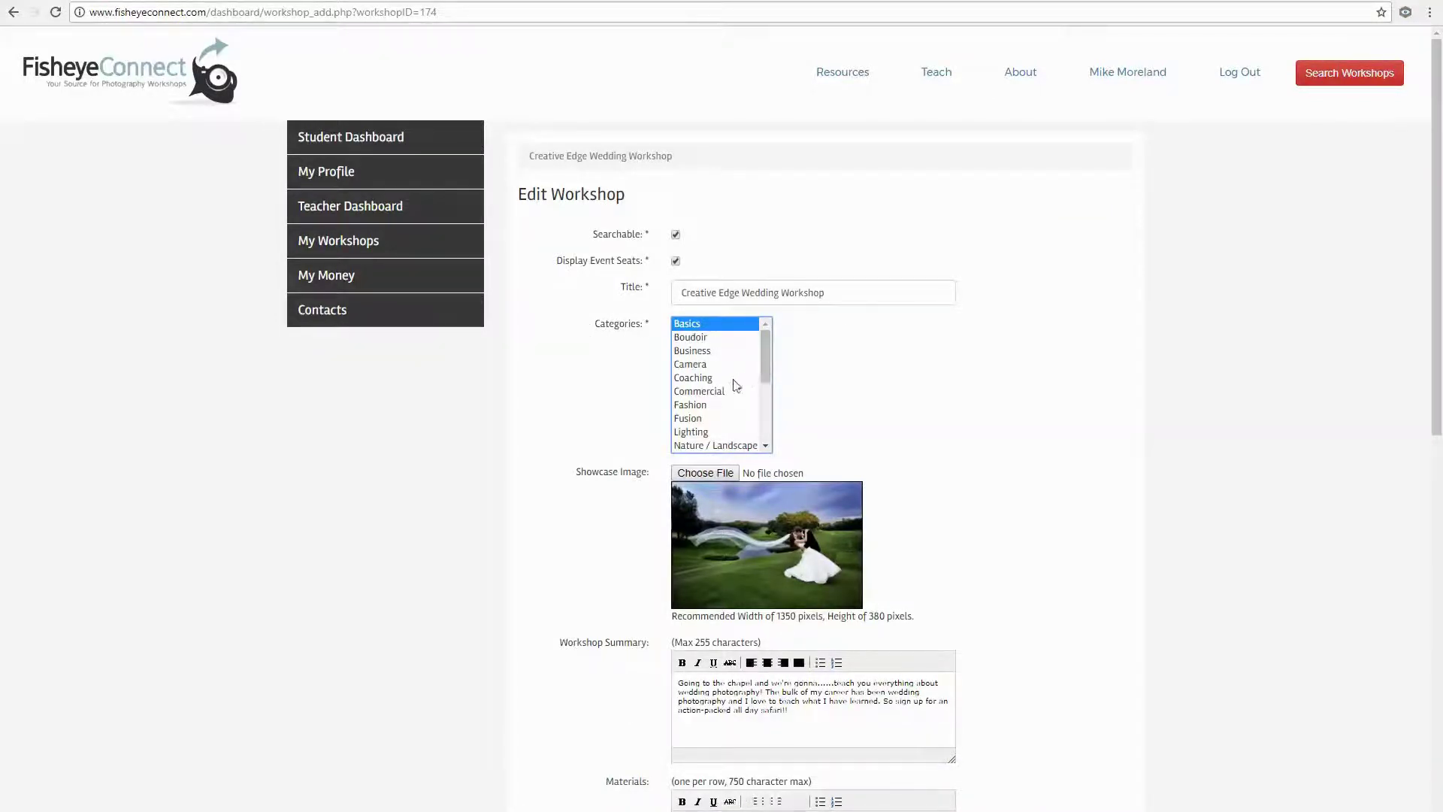
Add Coaching to the workshop's selected categories.
ctrl+click(711, 377)
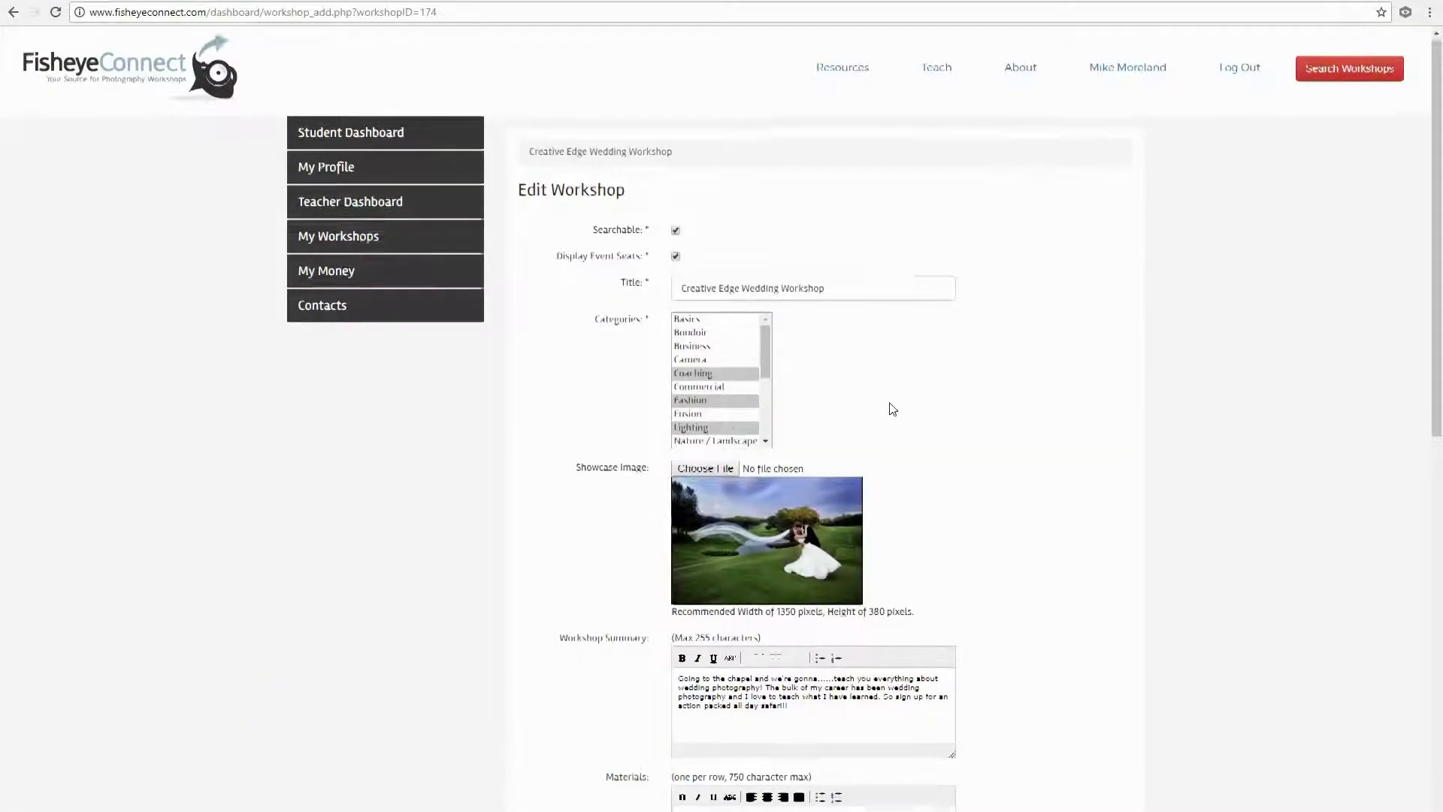
scroll(892, 409, down, 10)
scroll(891, 409, down, 5)
scroll(891, 409, down, 1)
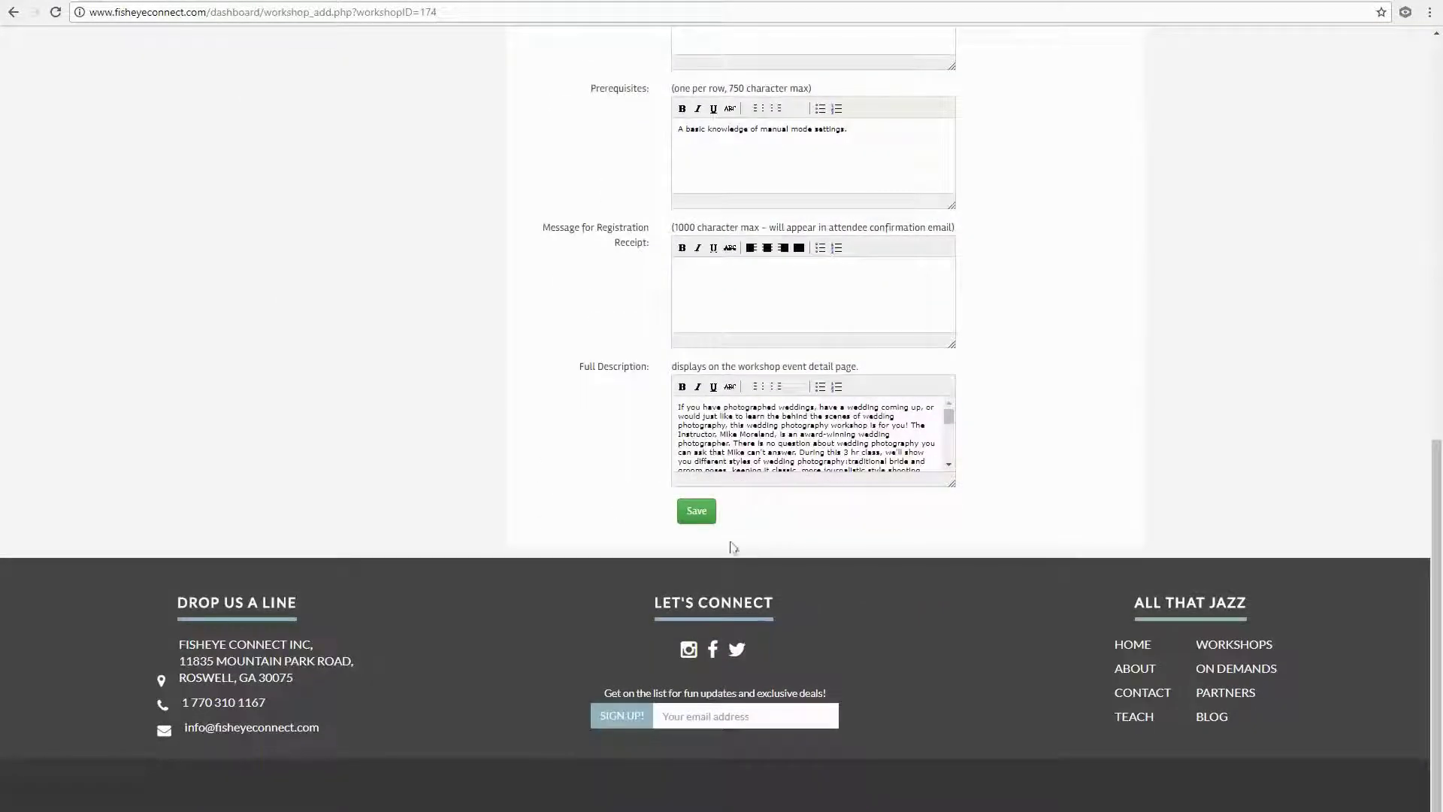